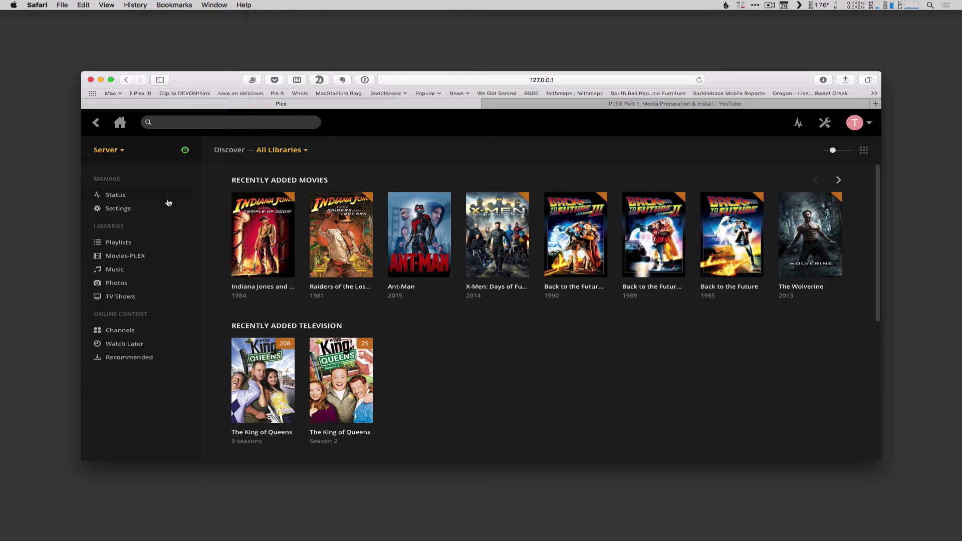
Drag the PLEX IT! button from the Watch Later help page onto Safari's bookmarks bar.
click(125, 344)
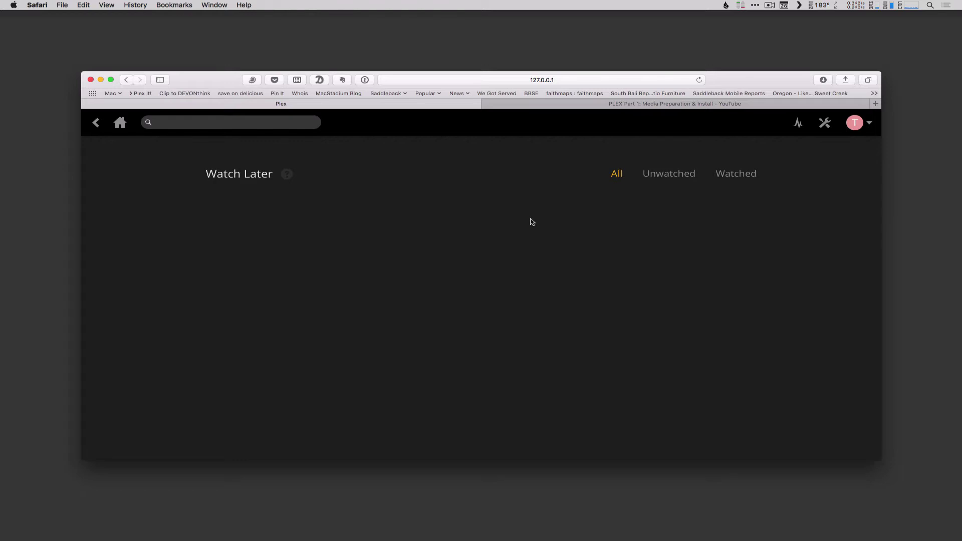
click(287, 176)
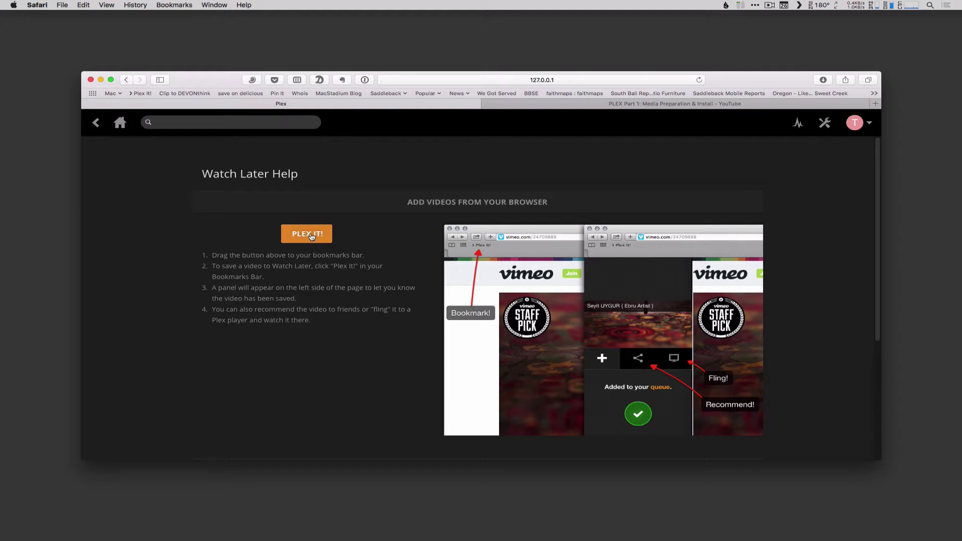
drag(308, 236, 168, 95)
On the YouTube tab, send 'PLEX Part 1: Media Preparation & Install' to Plex via the Plex It! bookmark.
click(585, 106)
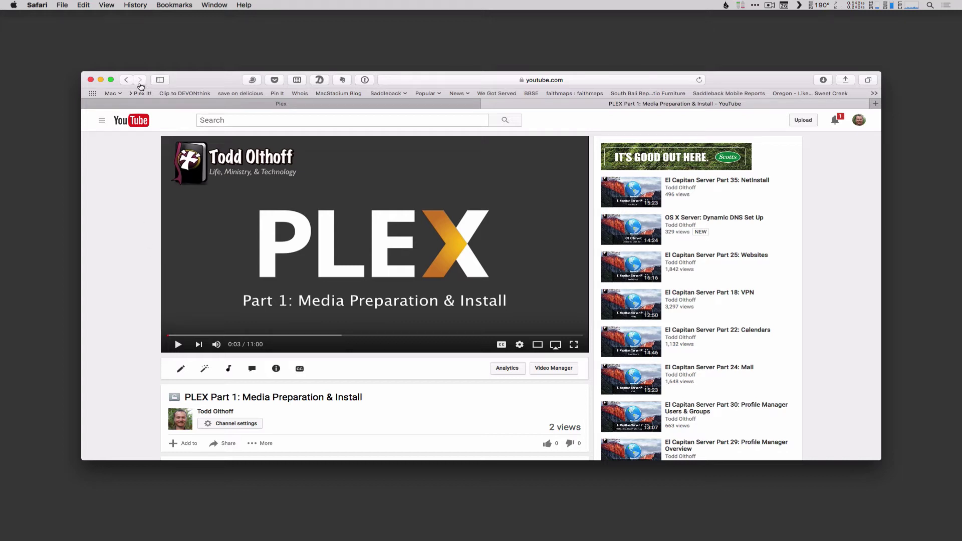
click(141, 94)
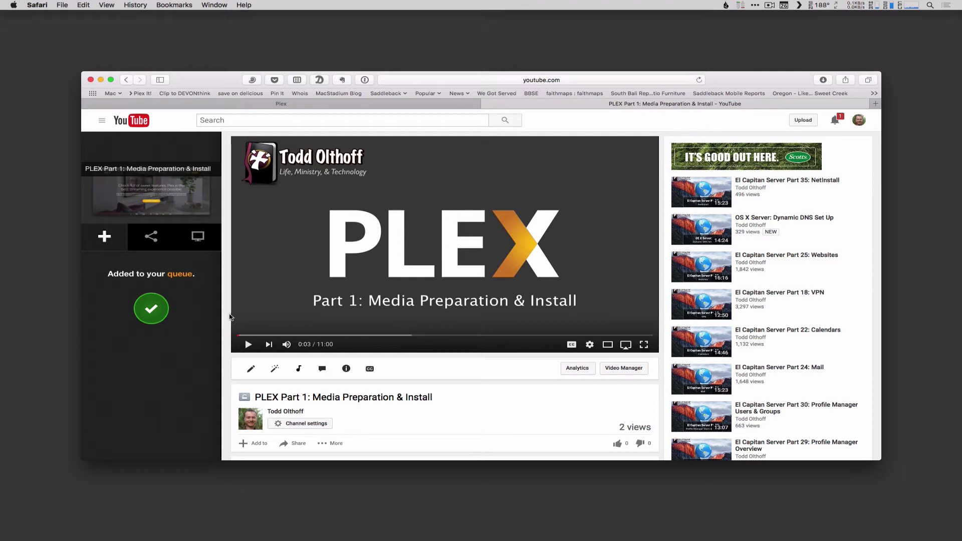
Return to Plex, open Watch Later, and browse its Unwatched and Watched filters.
click(294, 104)
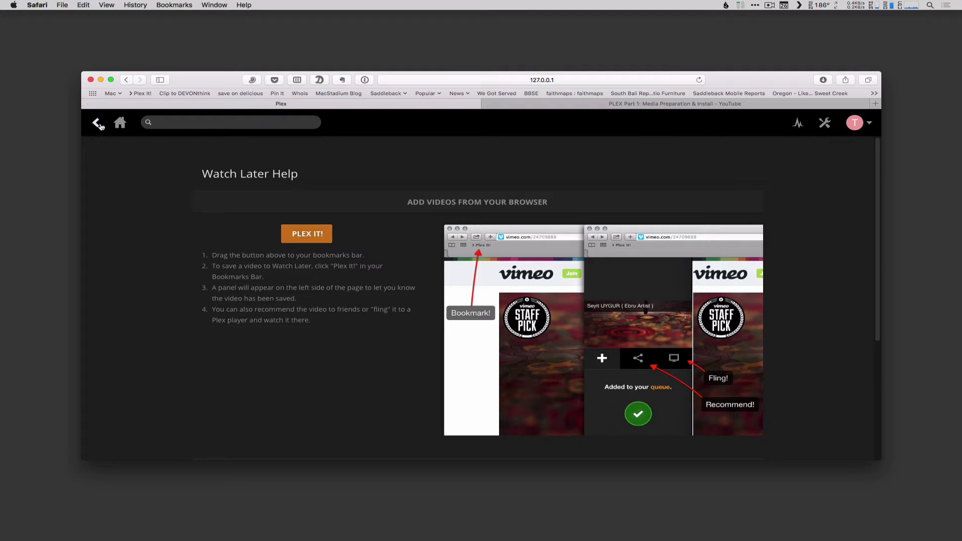
click(120, 125)
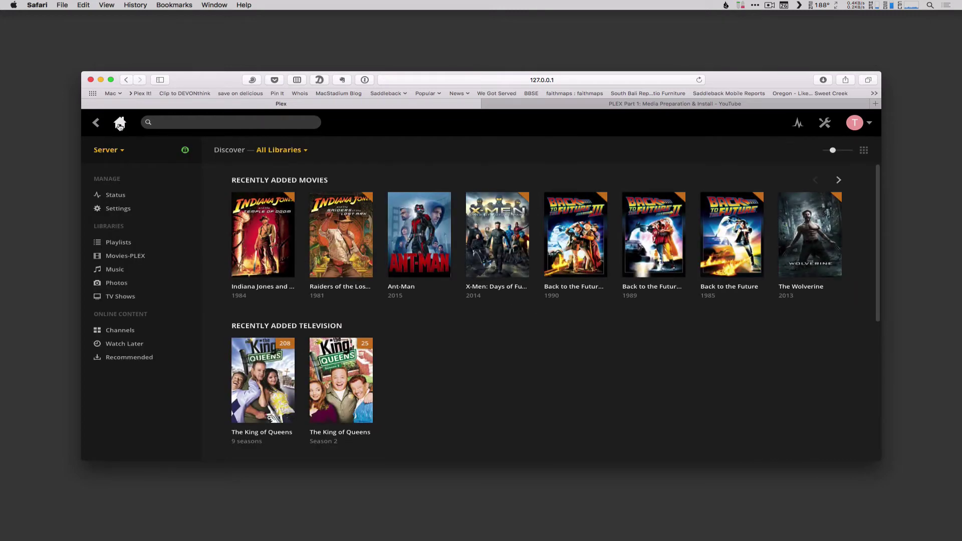
scroll(412, 396, down, 5)
click(132, 344)
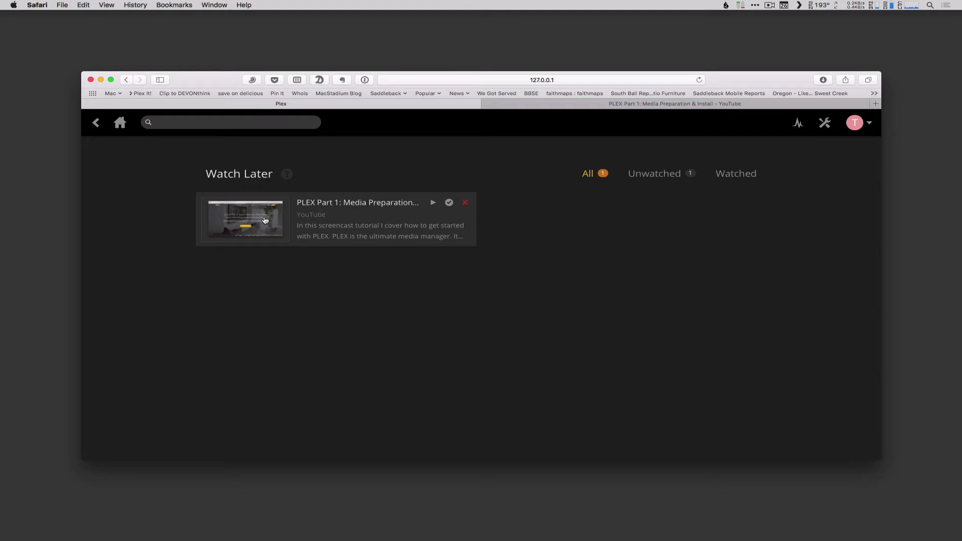
click(679, 175)
click(735, 175)
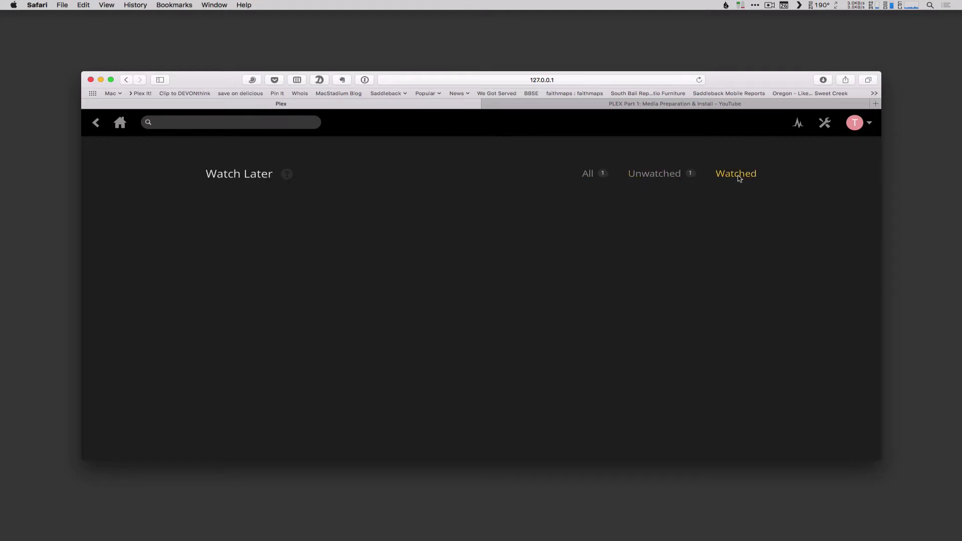
click(678, 177)
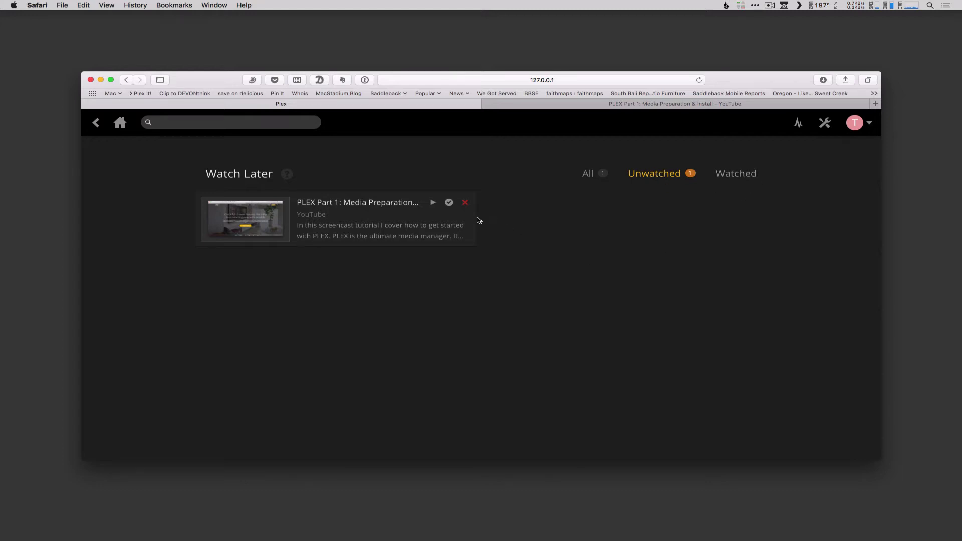
Mark the PLEX Part 1 video watched, then unwatched again, and show all saved videos.
click(449, 204)
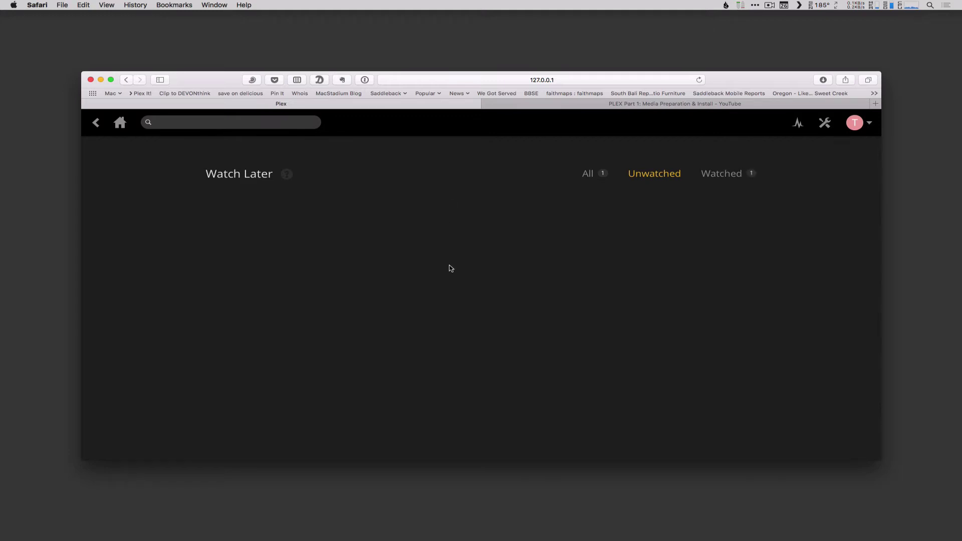
click(719, 178)
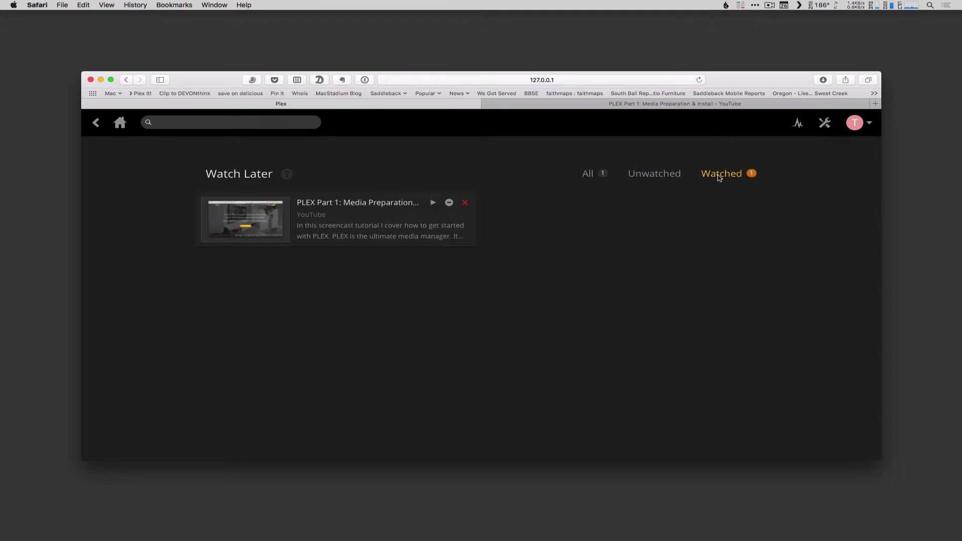
click(449, 204)
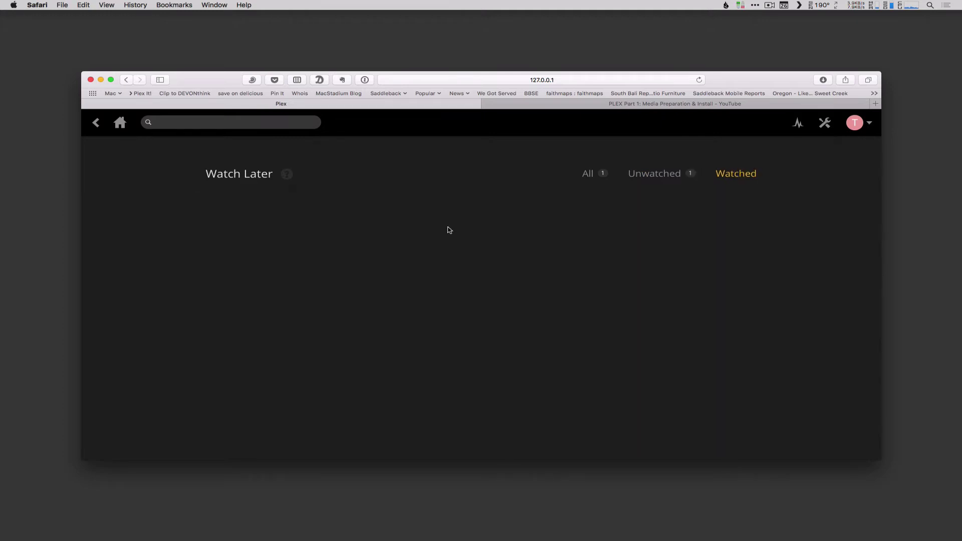
click(588, 174)
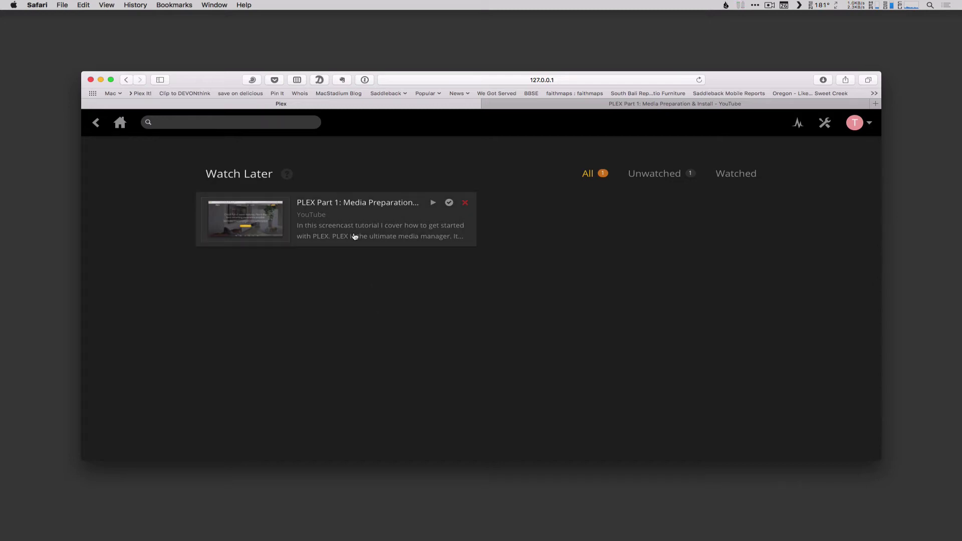
Open Users from the account dropdown and show Friends, listing the friend sharing five libraries.
click(119, 123)
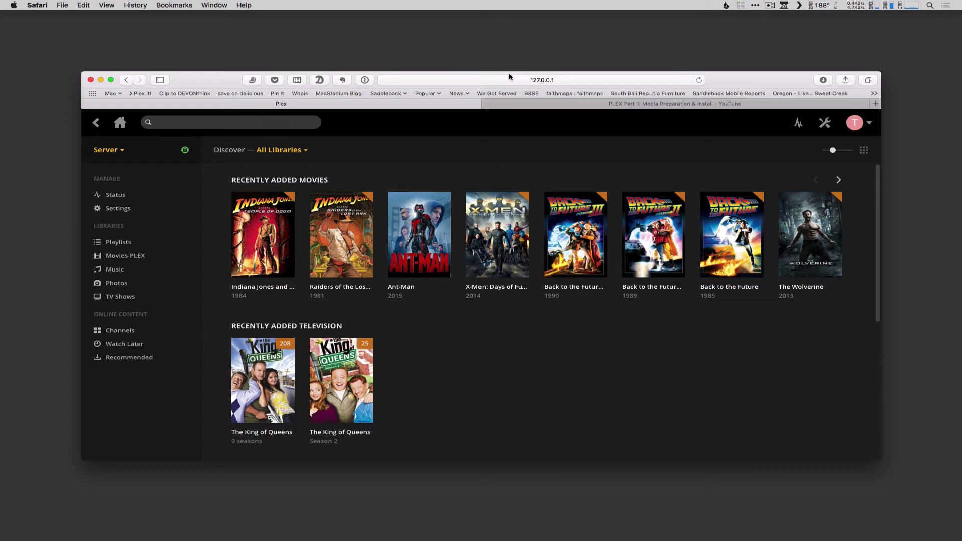
click(857, 123)
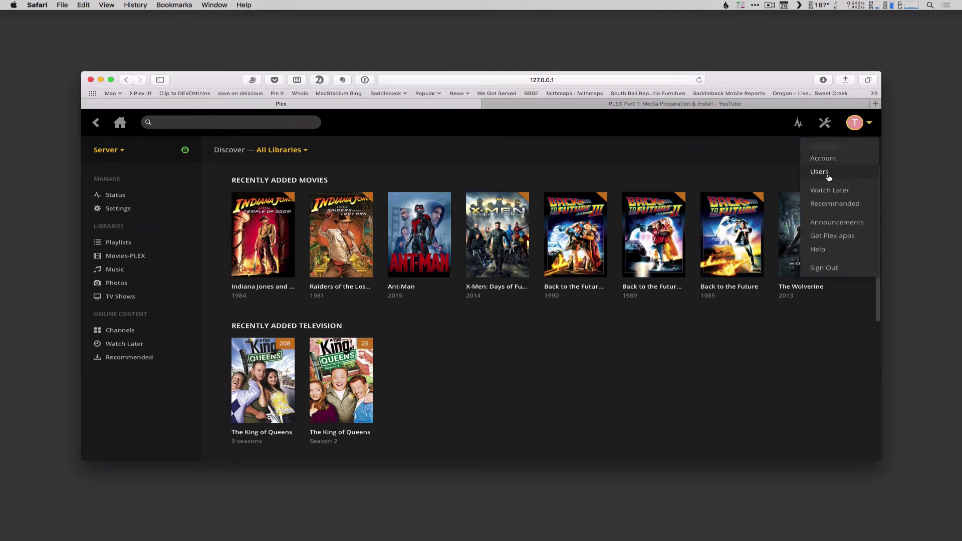
click(826, 124)
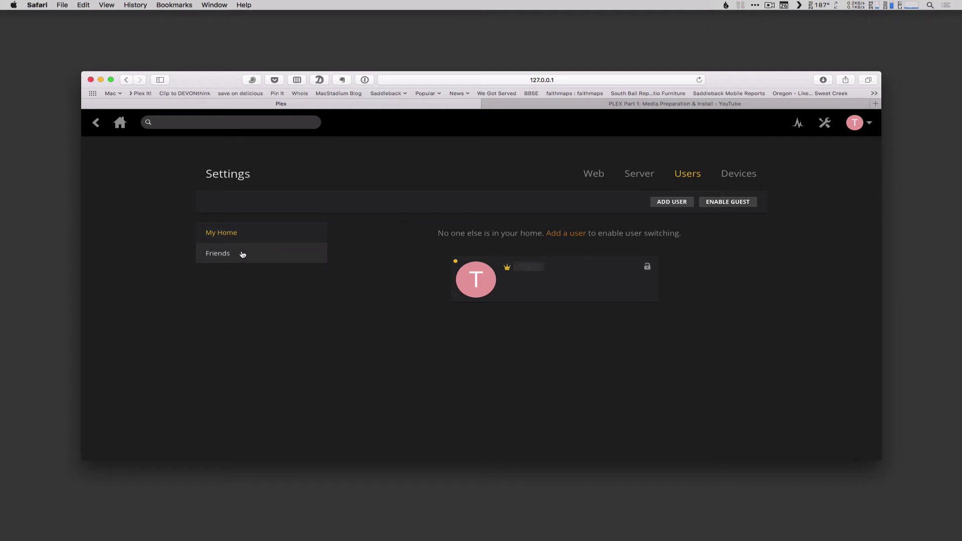
click(222, 256)
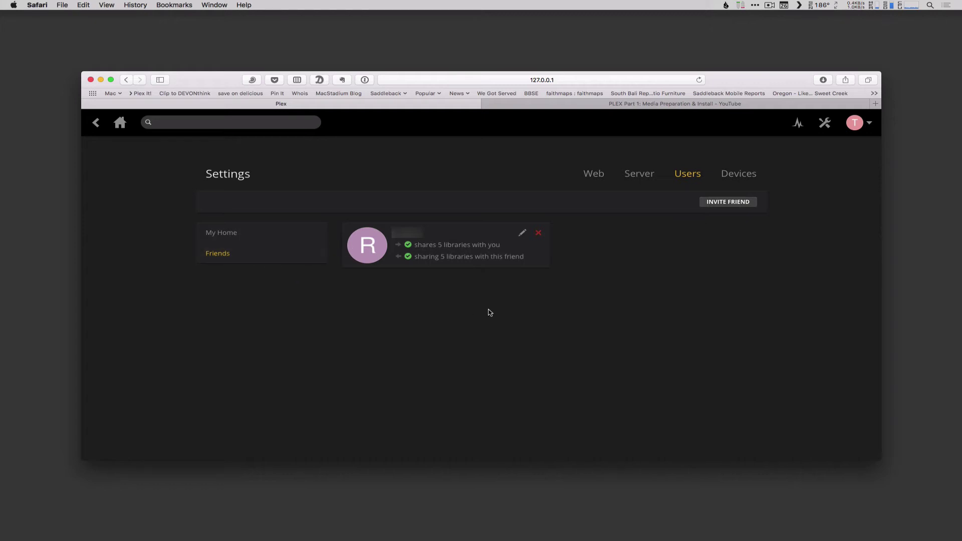
click(713, 201)
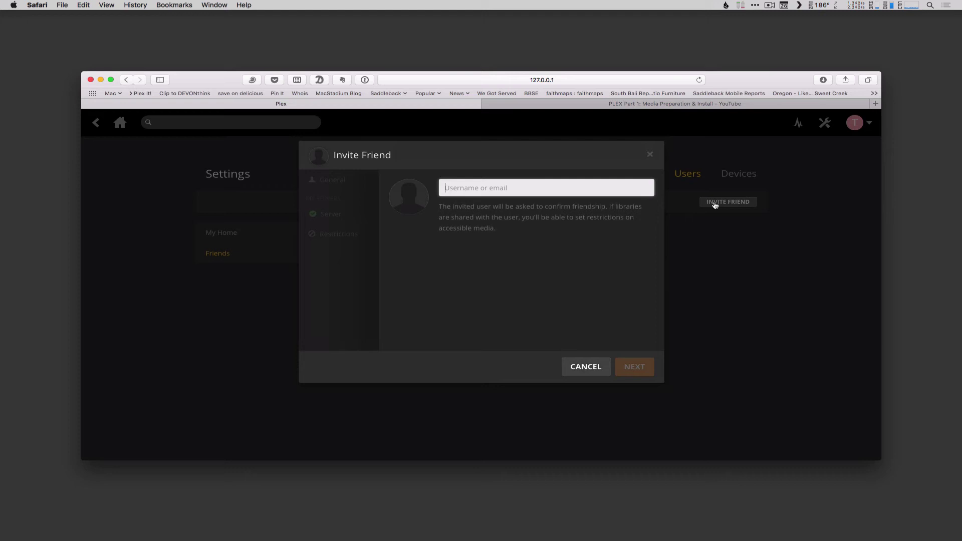
click(463, 188)
click(581, 368)
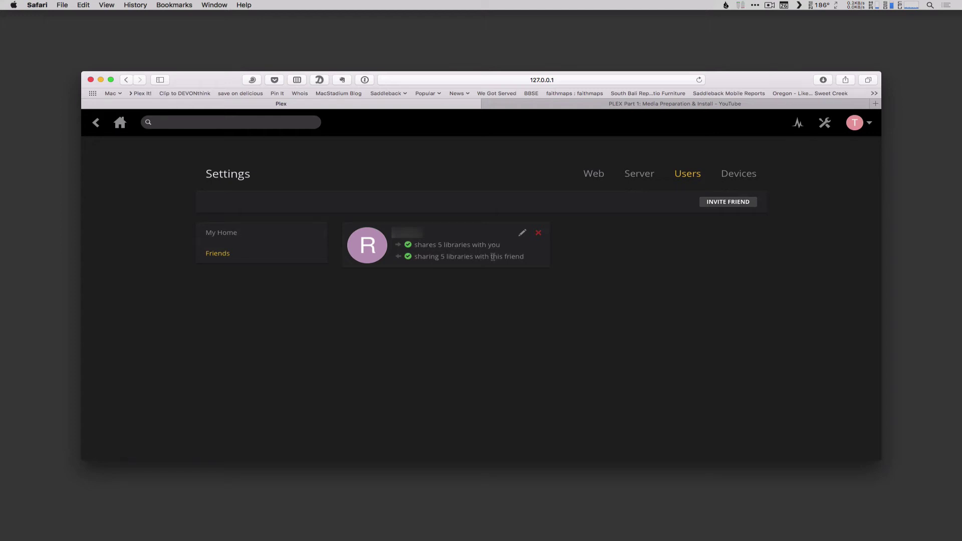
Open the friend's Server sharing settings and expand, then collapse, the server info details.
click(522, 234)
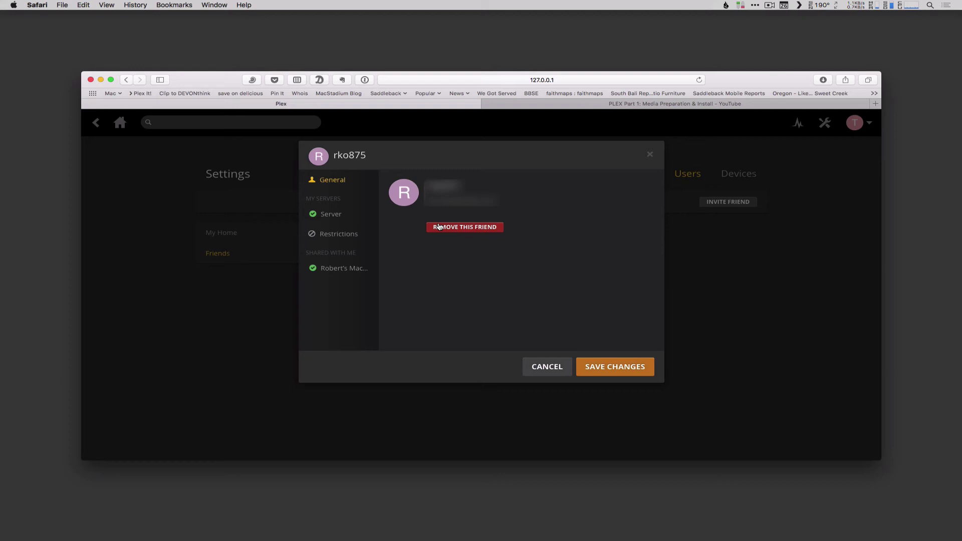
click(328, 216)
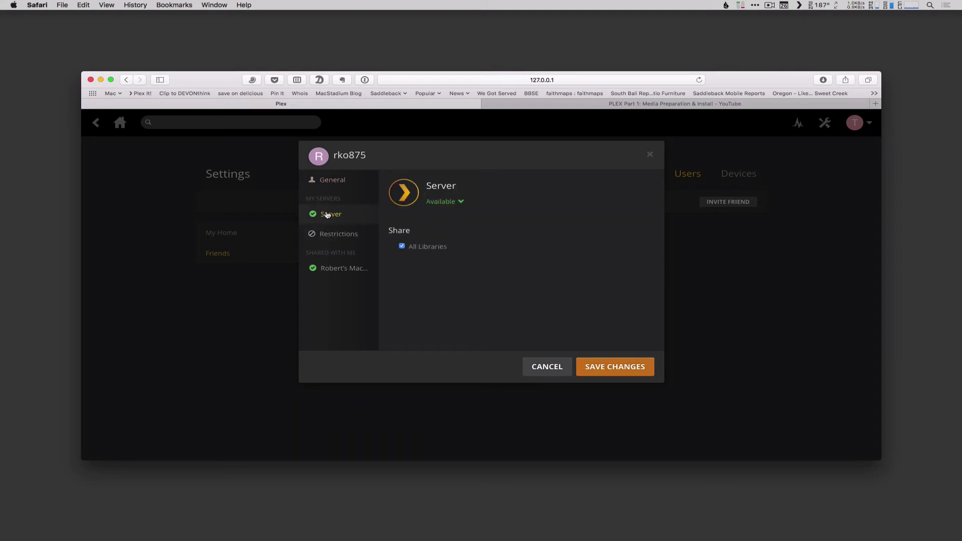
click(461, 202)
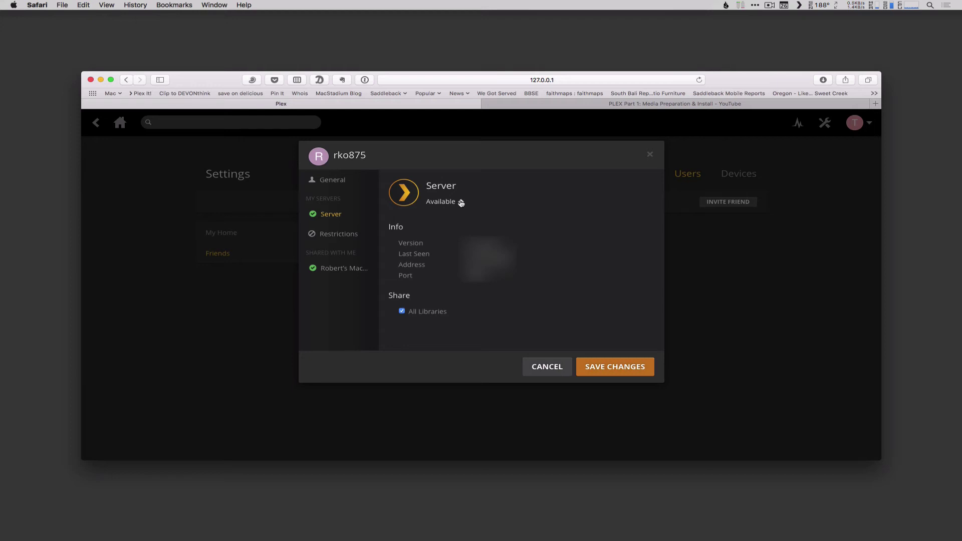
click(461, 202)
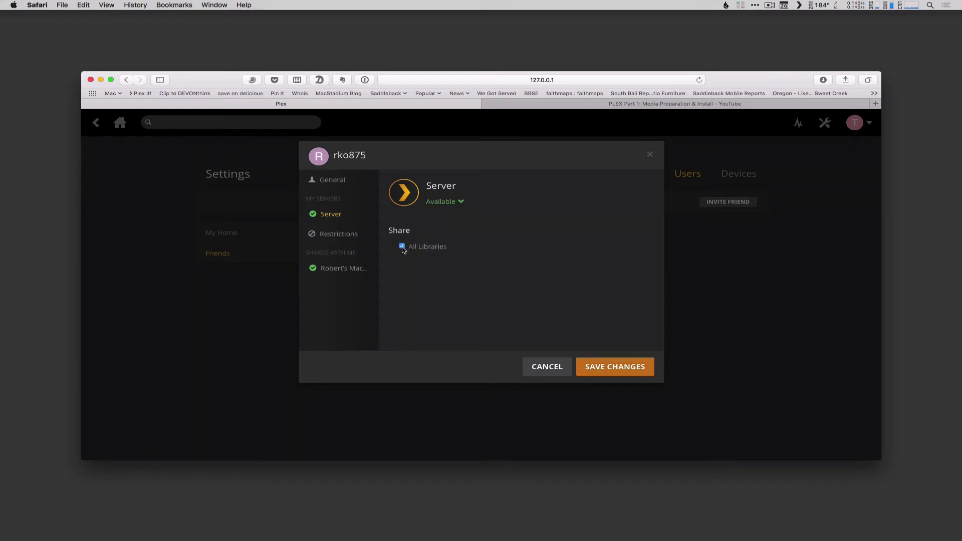
Uncheck and recheck All Libraries, then view the friend's access restrictions.
click(401, 247)
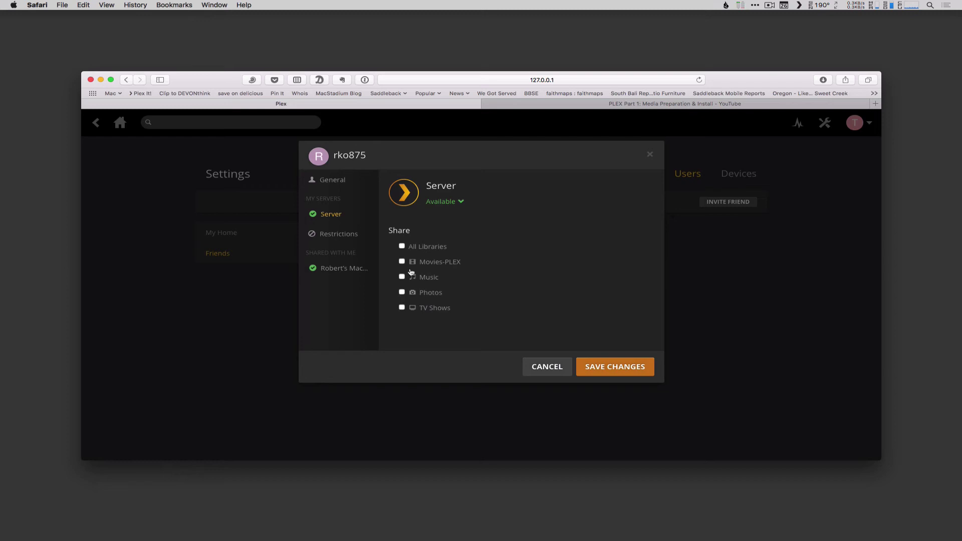
click(403, 246)
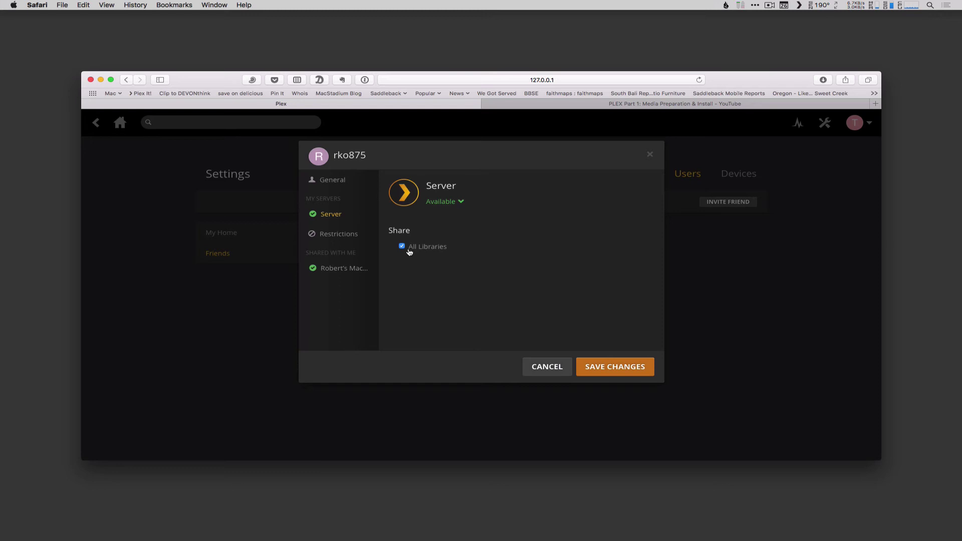
click(336, 236)
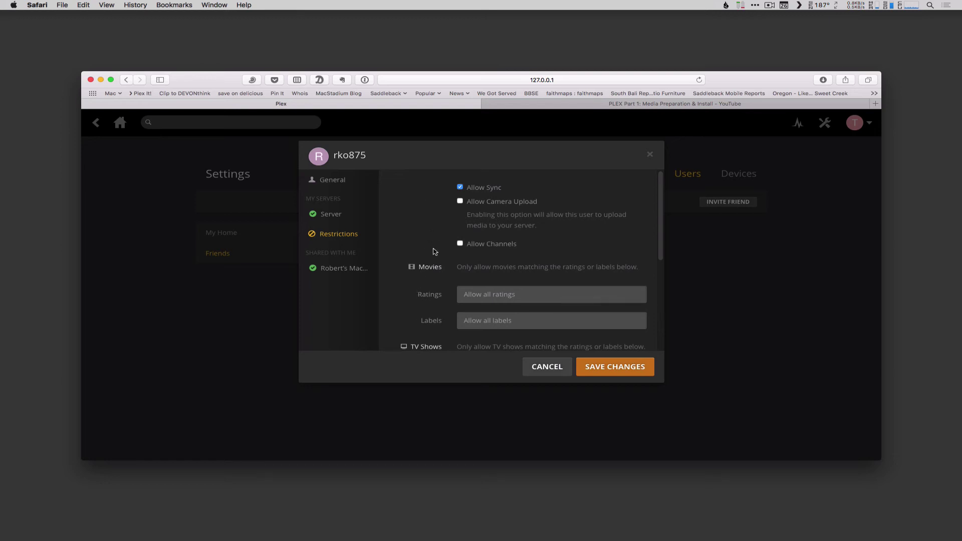
scroll(433, 251, down, 3)
scroll(432, 251, down, 2)
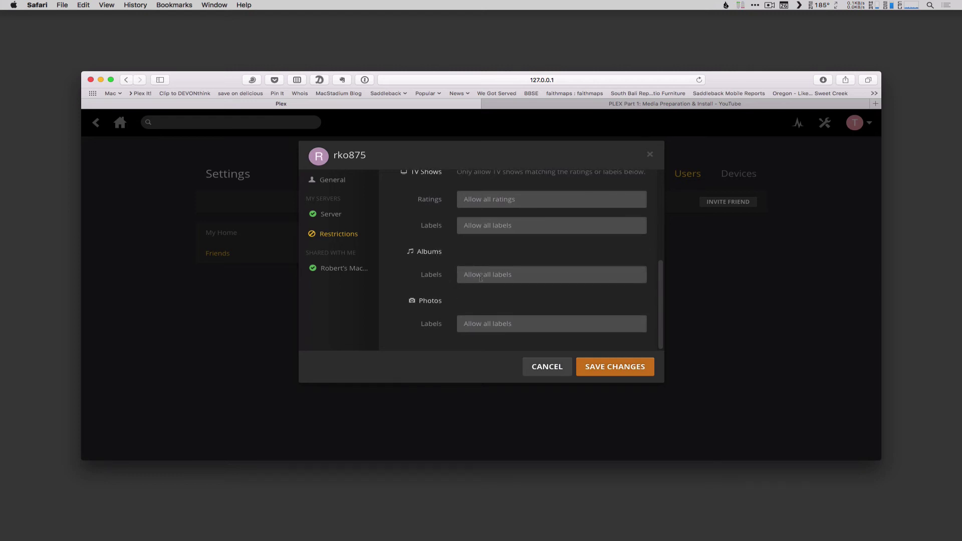
scroll(434, 302, up, 5)
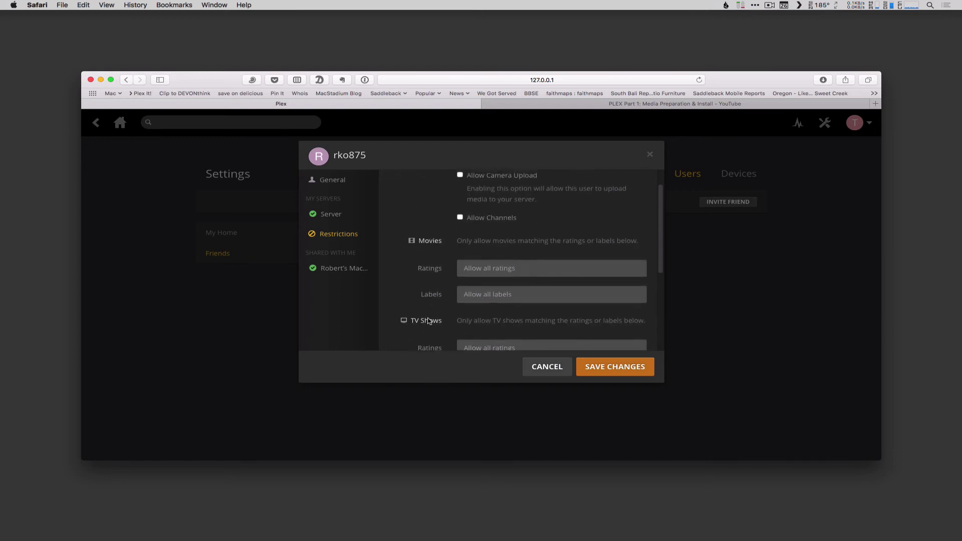
scroll(425, 283, up, 2)
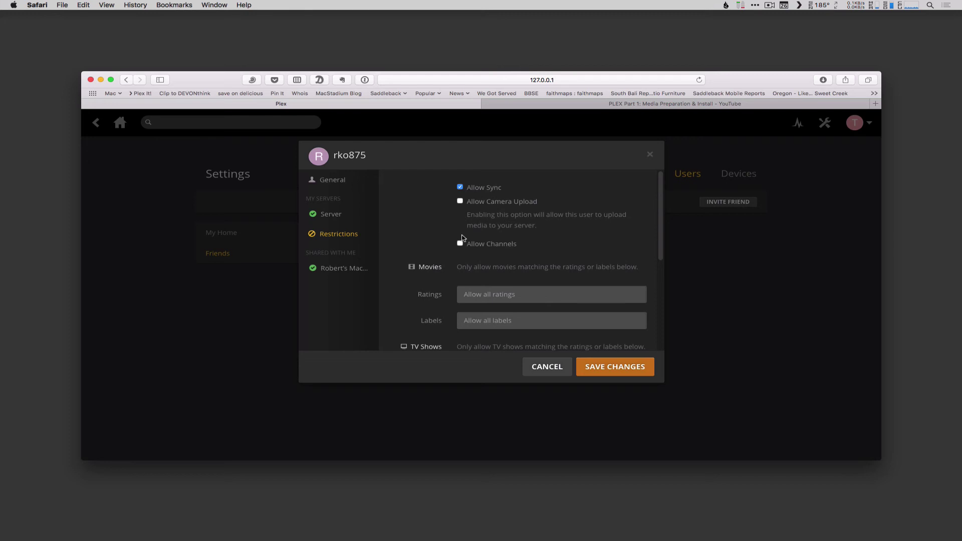
View the friend's shared server, cancel the friend settings, and go back to Home.
click(343, 270)
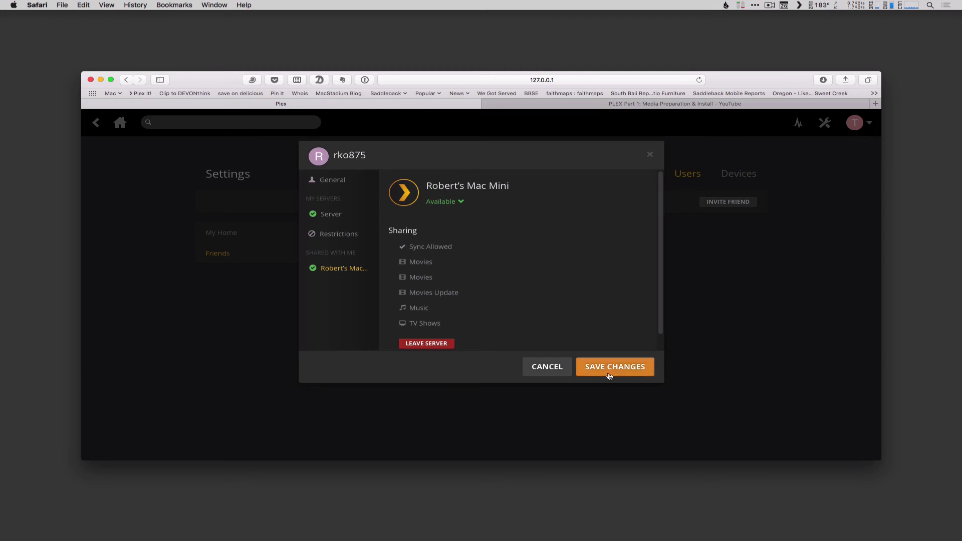
click(543, 366)
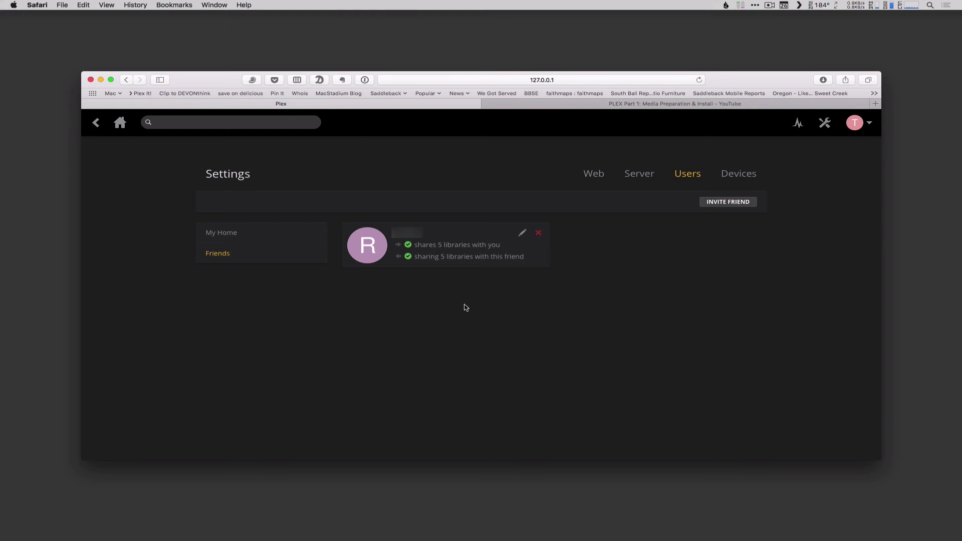
click(119, 124)
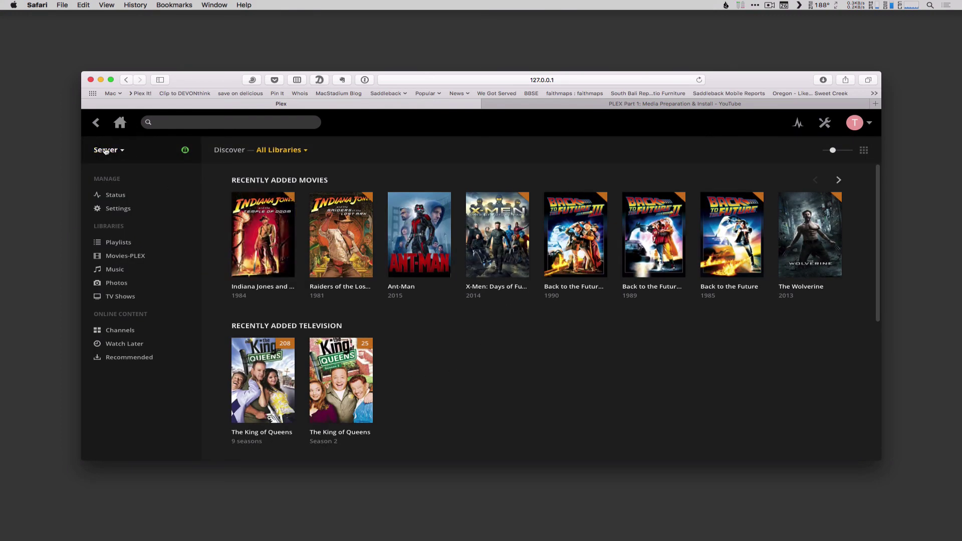
click(122, 152)
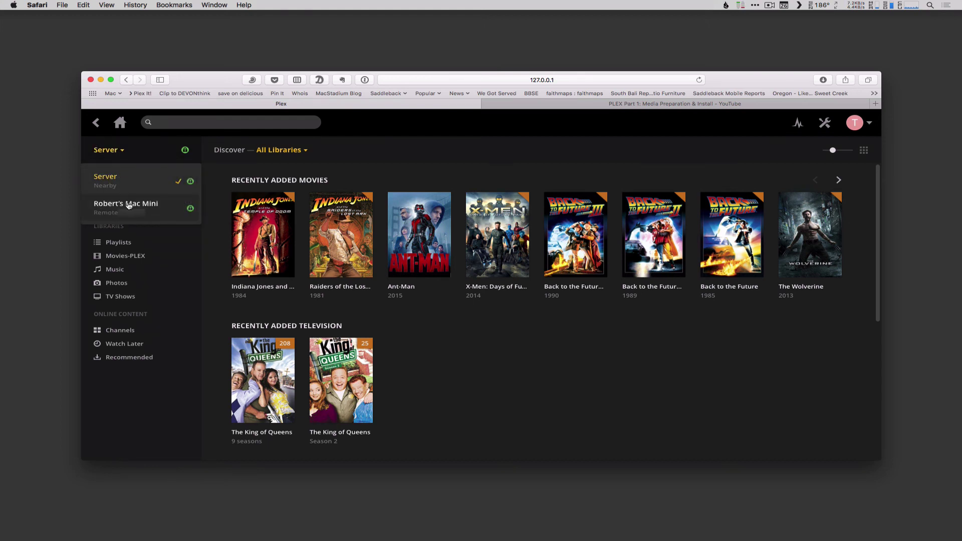
click(128, 206)
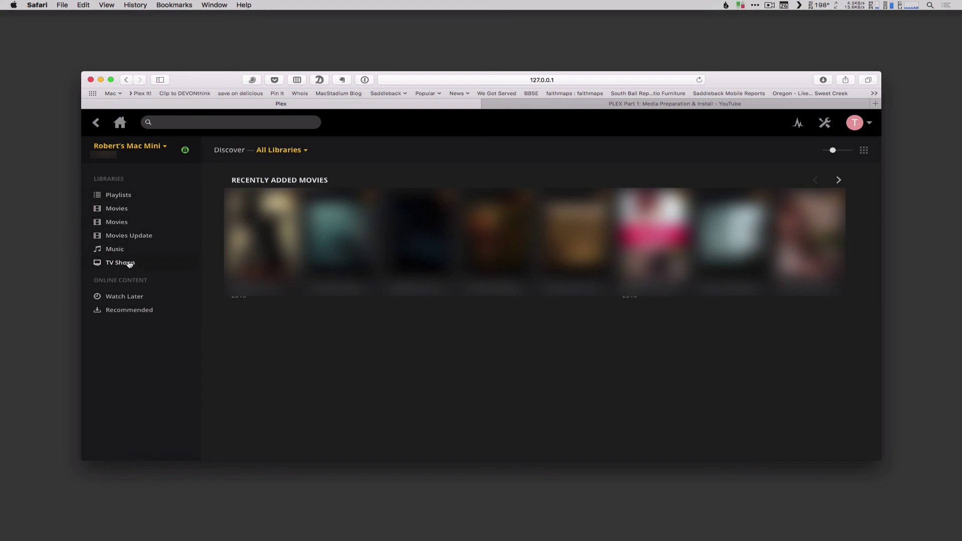
click(165, 149)
click(123, 180)
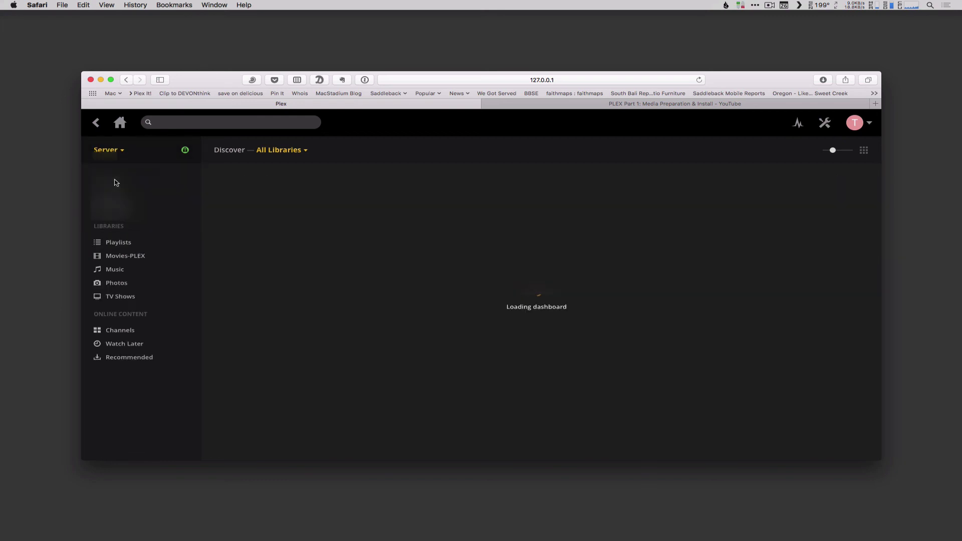